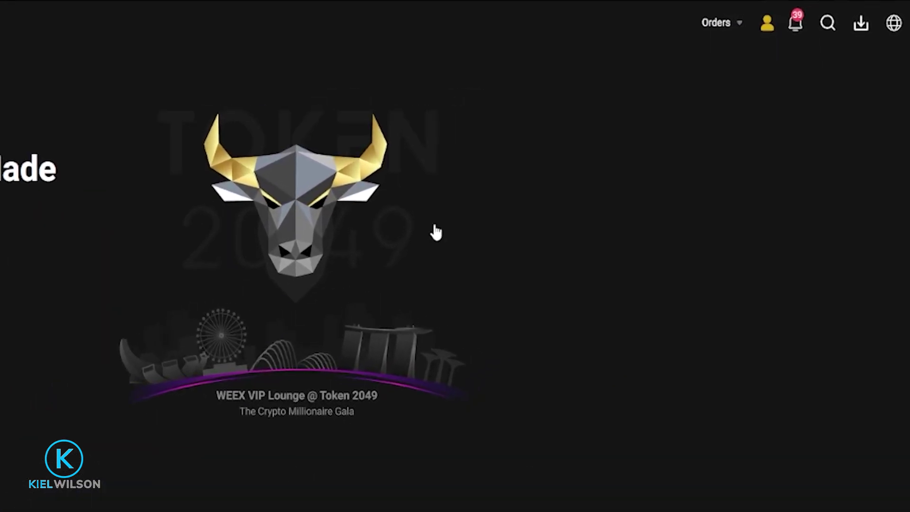
# Open the asset transfer form and set the USDT transfer from Futures Pro to Spot.
pyautogui.click(785, 23)
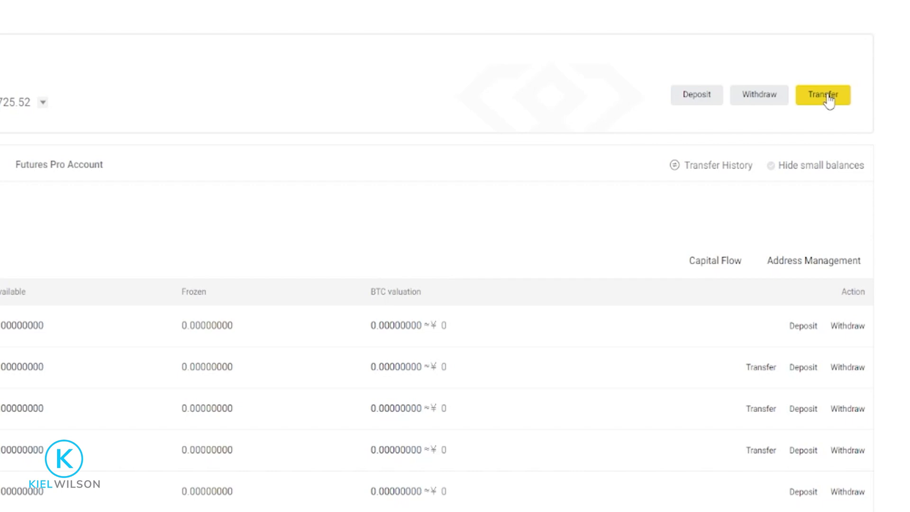
pyautogui.click(828, 96)
pyautogui.click(453, 201)
pyautogui.moveTo(369, 245)
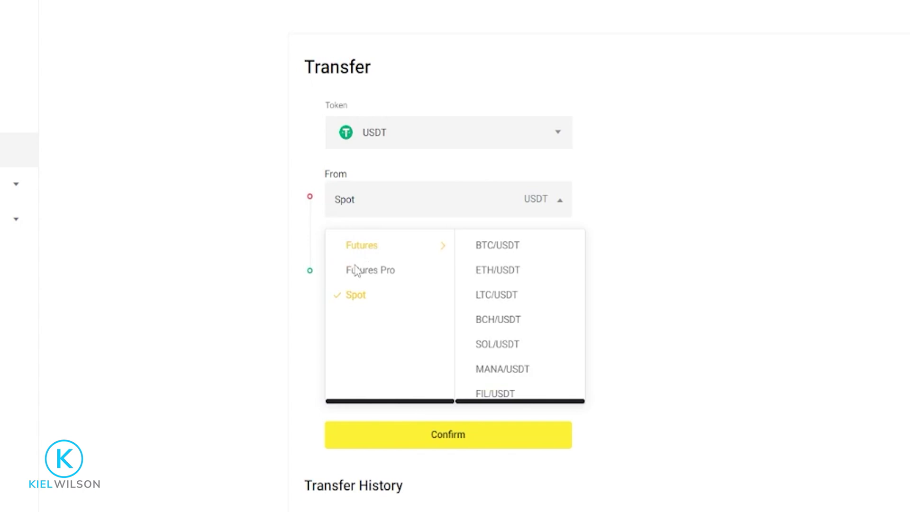
pyautogui.click(383, 278)
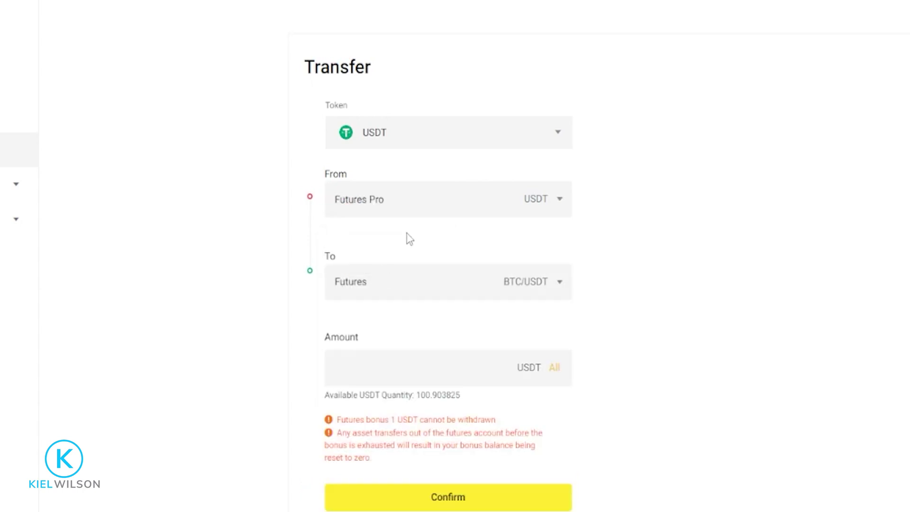
pyautogui.click(410, 288)
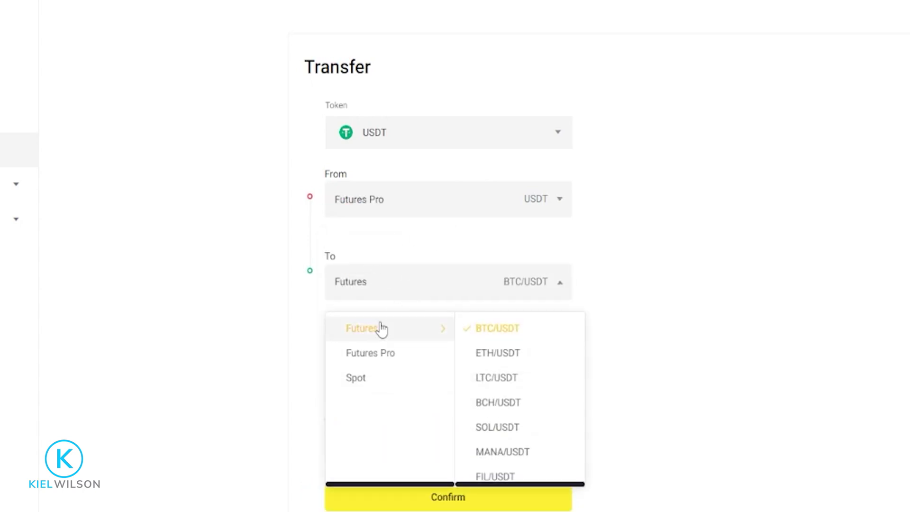
pyautogui.click(369, 379)
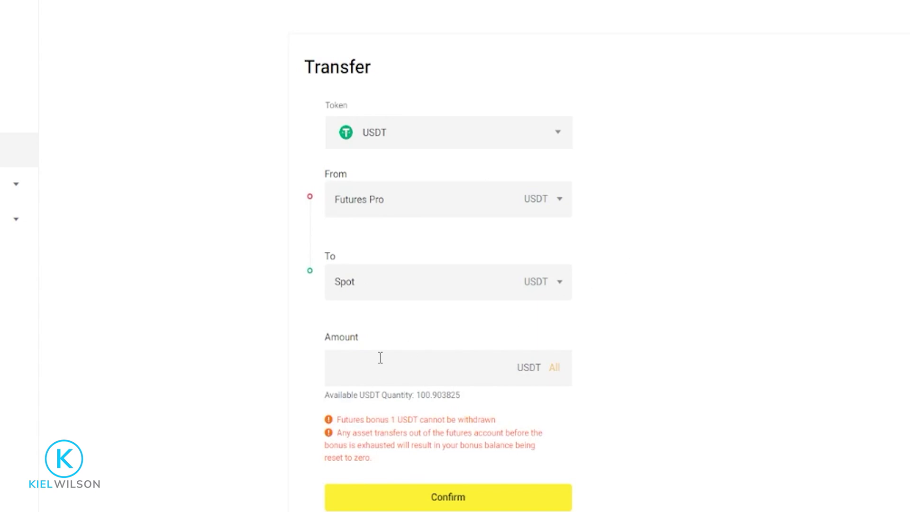
# Transfer the entire available 100.903825 USDT to the spot account and return to the asset overview.
pyautogui.moveTo(319, 404); pyautogui.dragTo(469, 406)
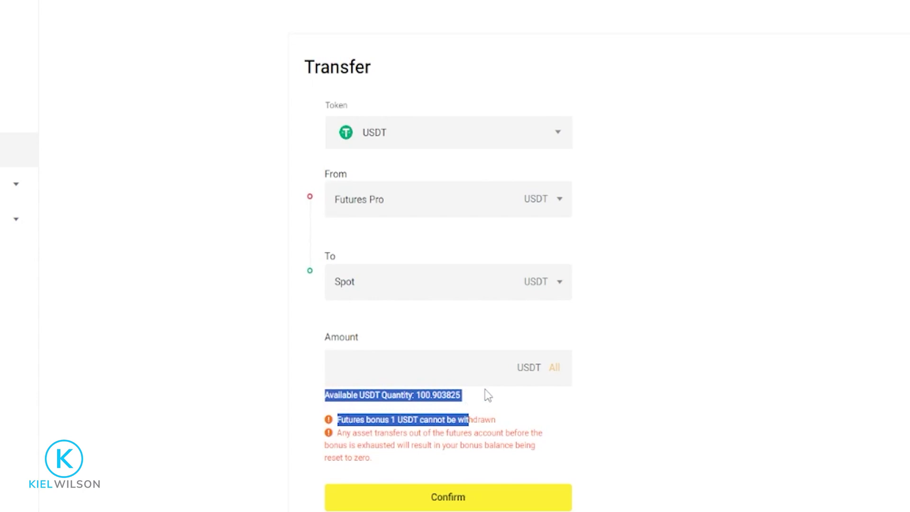
pyautogui.click(433, 363)
pyautogui.write('50')
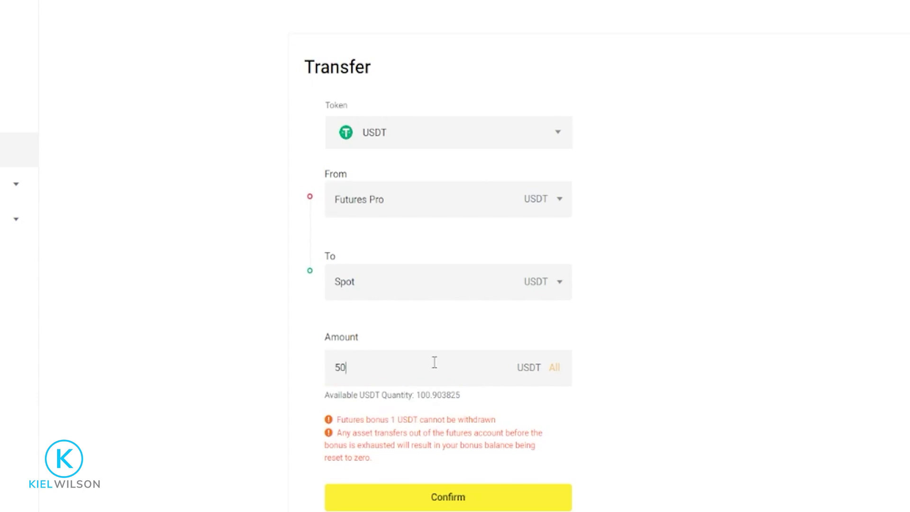
pyautogui.click(557, 373)
pyautogui.click(447, 502)
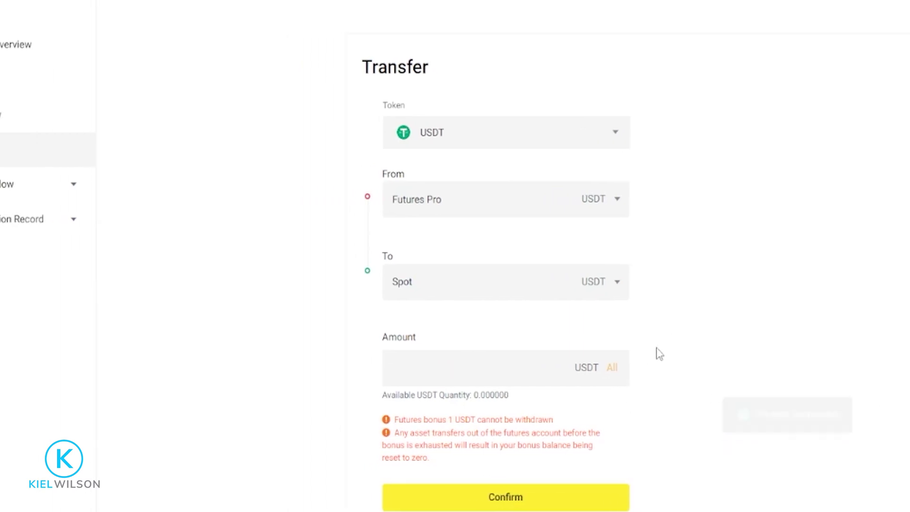
pyautogui.click(76, 48)
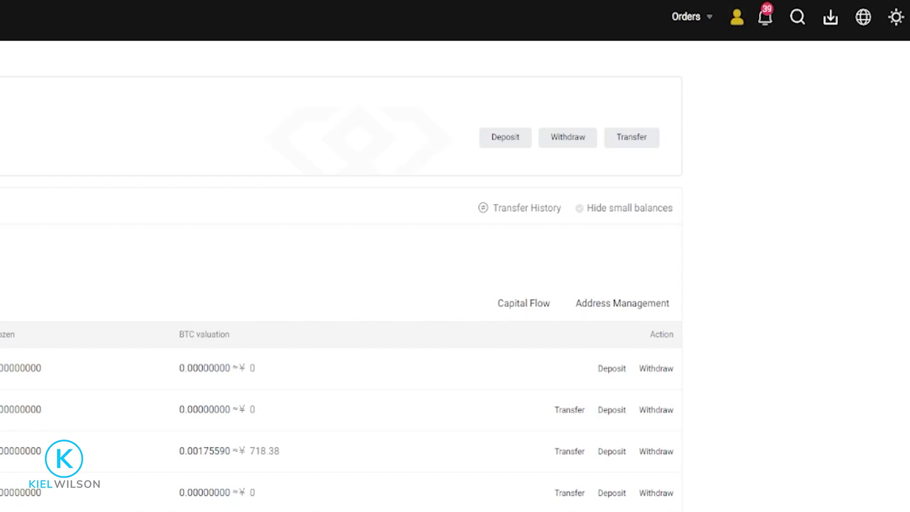
# Open the account's security settings and set up the fund code, proceeding to its e-mail security verification.
pyautogui.moveTo(869, 29)
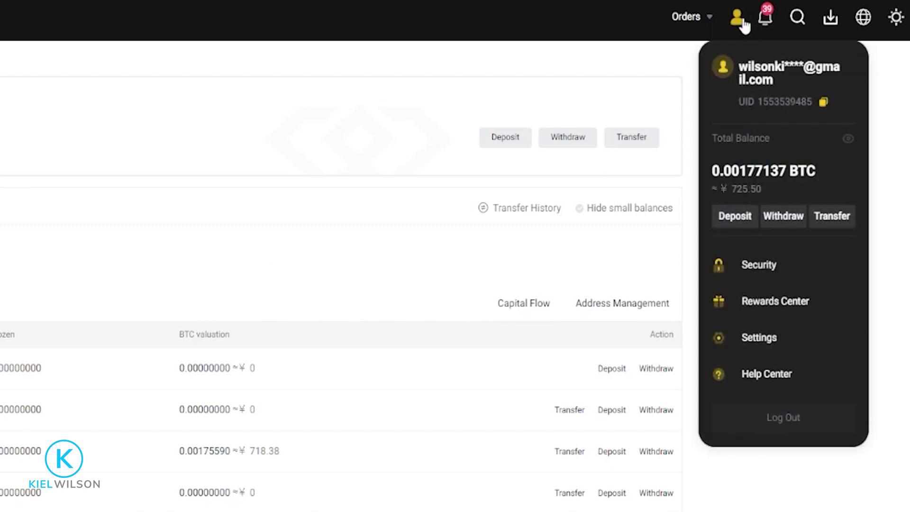
pyautogui.click(769, 264)
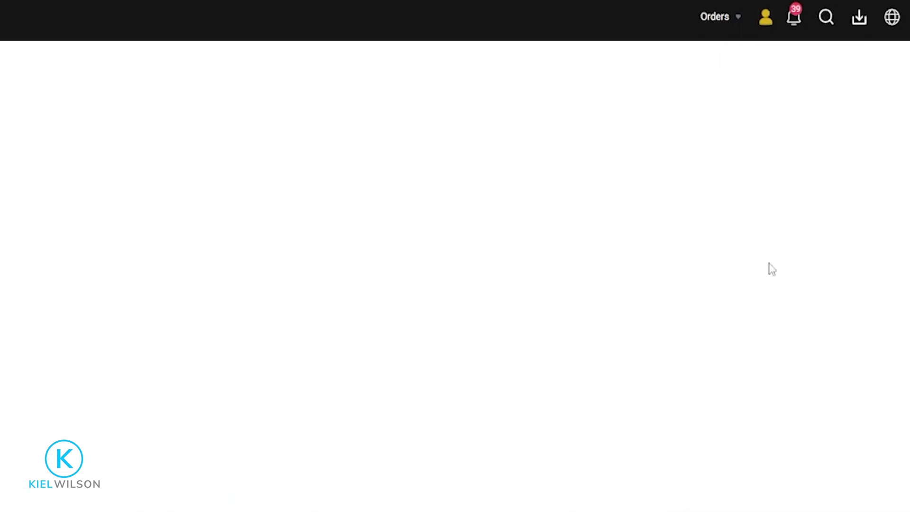
pyautogui.moveTo(265, 90); pyautogui.dragTo(343, 93)
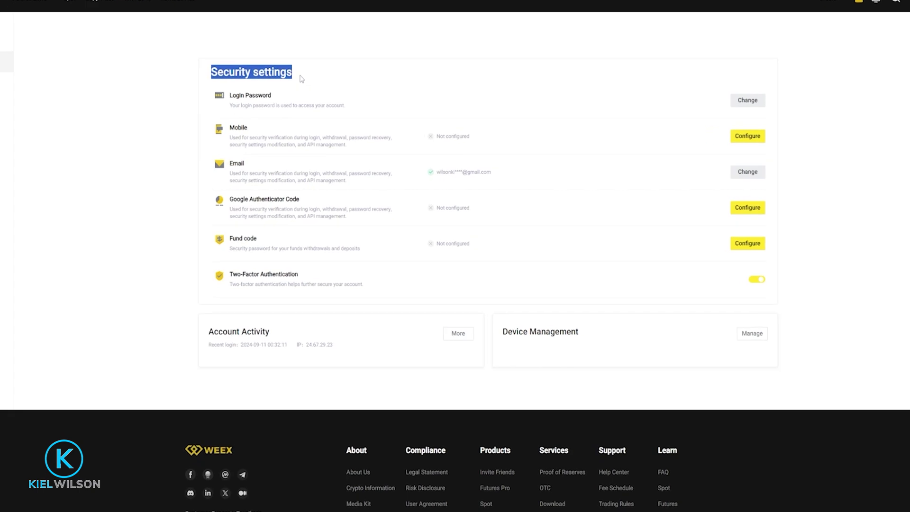
pyautogui.moveTo(230, 238); pyautogui.dragTo(267, 241)
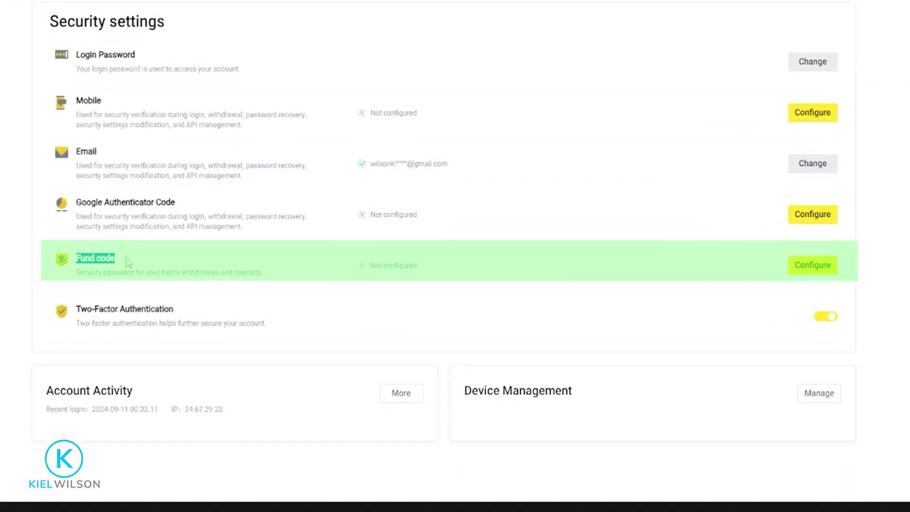
pyautogui.click(817, 269)
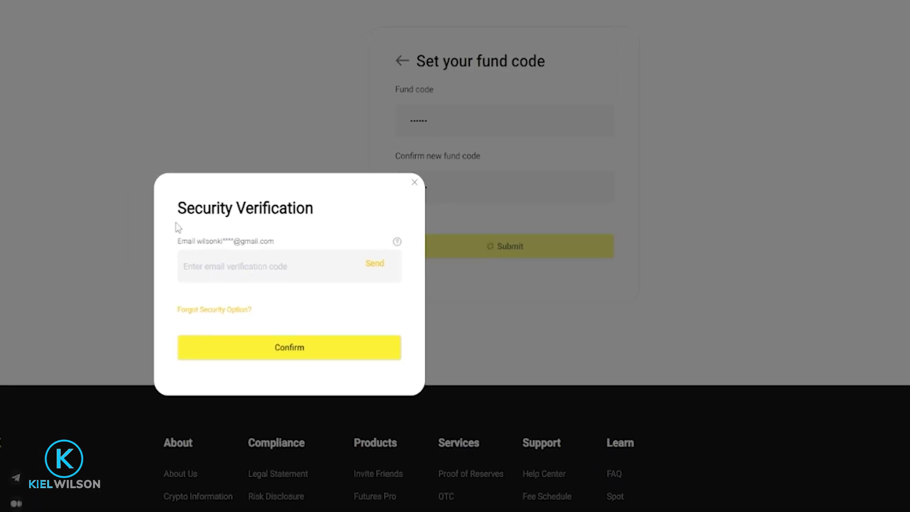
pyautogui.moveTo(177, 208); pyautogui.dragTo(323, 205)
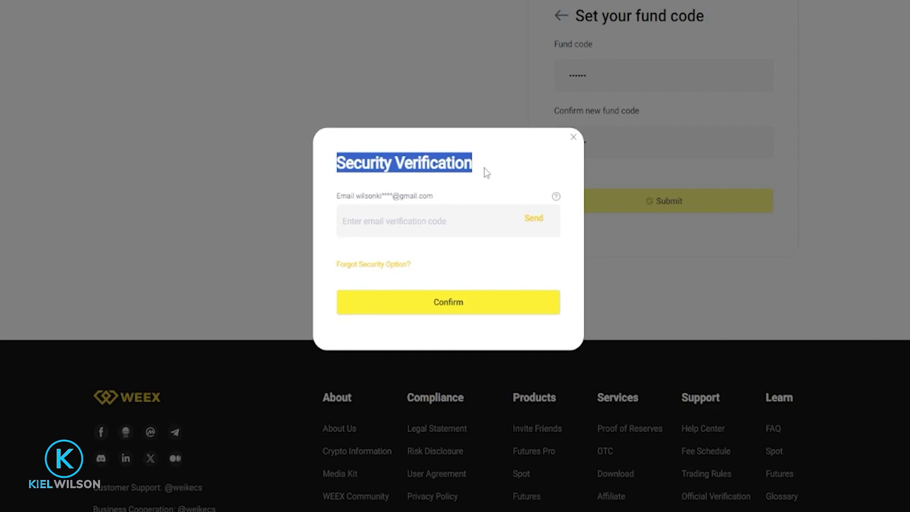
pyautogui.click(488, 173)
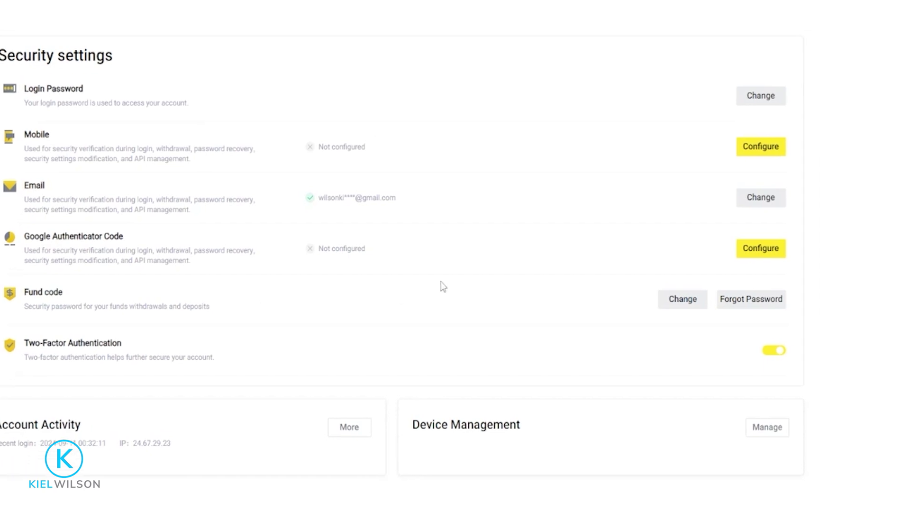
# Open the withdrawal form from the account profile and choose USDT as the token to withdraw.
pyautogui.moveTo(782, 14)
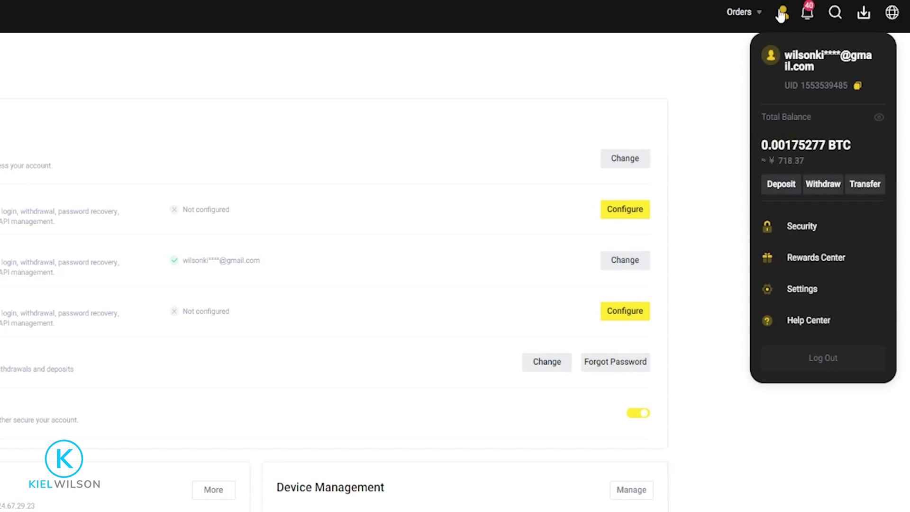
pyautogui.click(824, 185)
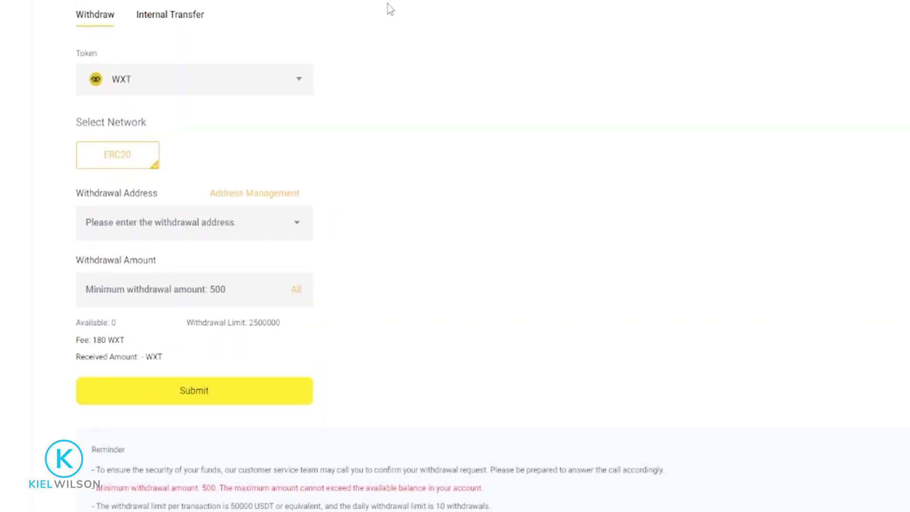
pyautogui.click(221, 82)
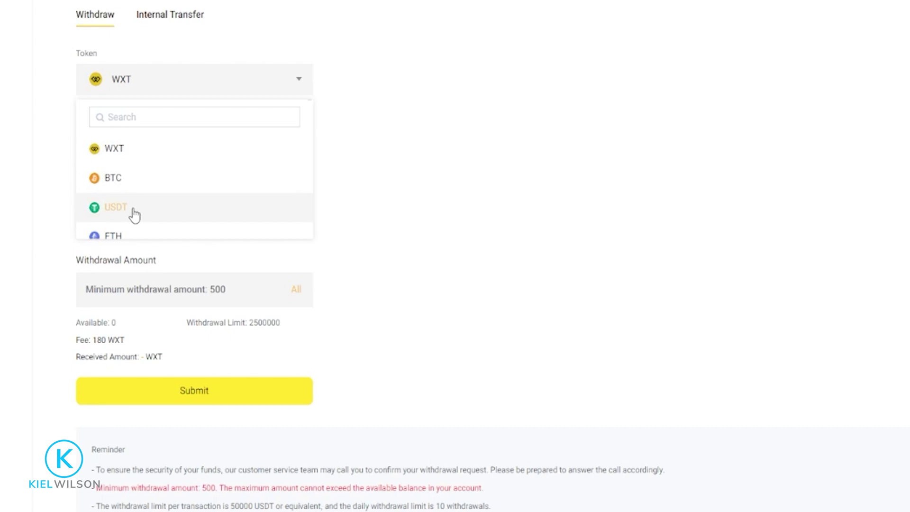
pyautogui.click(152, 215)
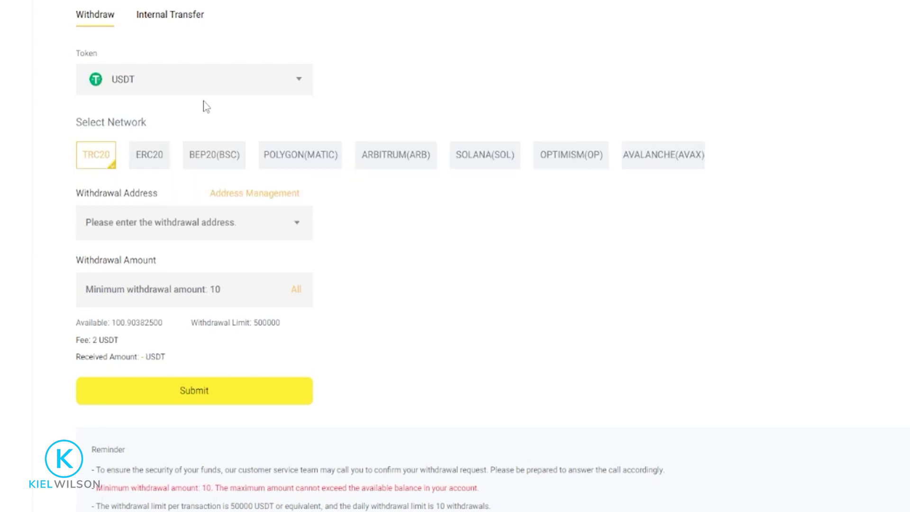
pyautogui.moveTo(75, 125); pyautogui.dragTo(150, 125)
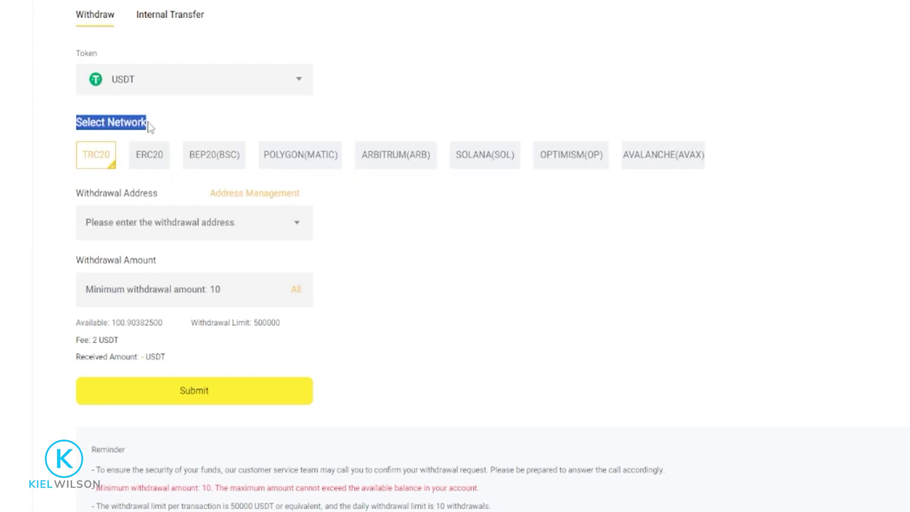
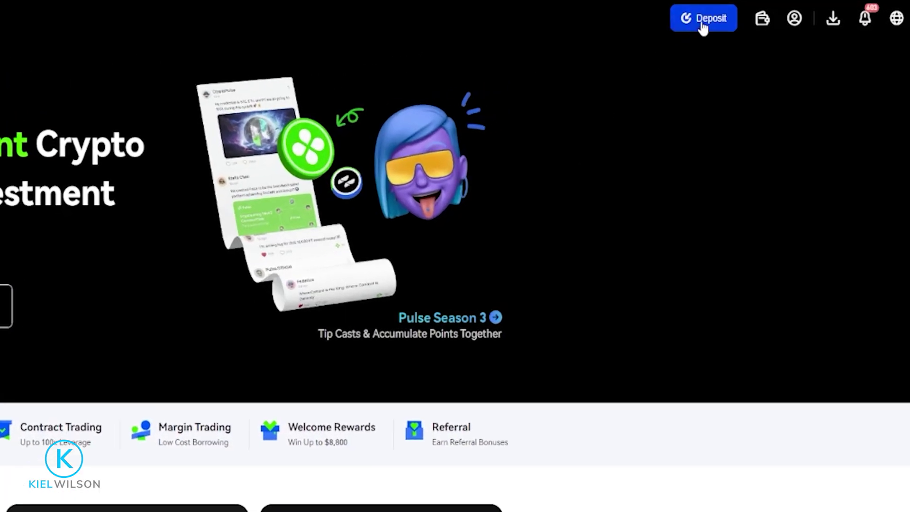
# Switch to Phemex and open the on-chain crypto deposit page.
pyautogui.click(705, 20)
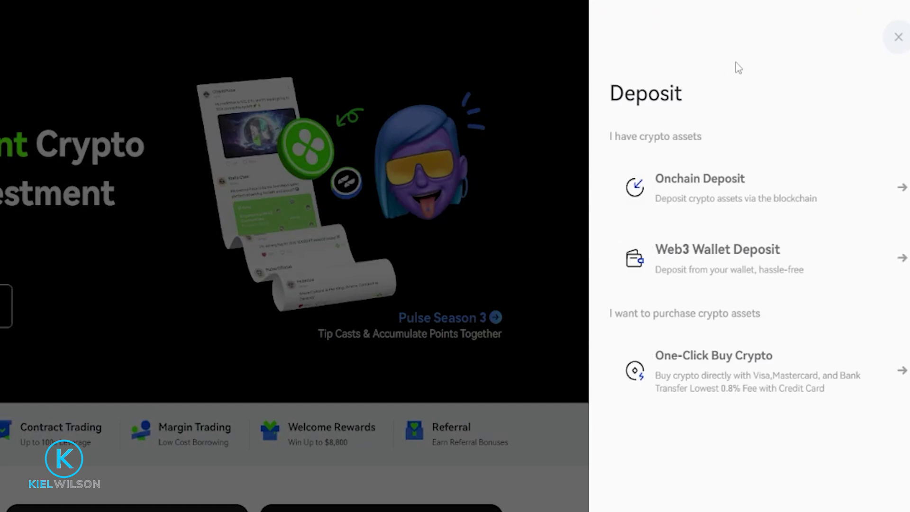
pyautogui.click(708, 196)
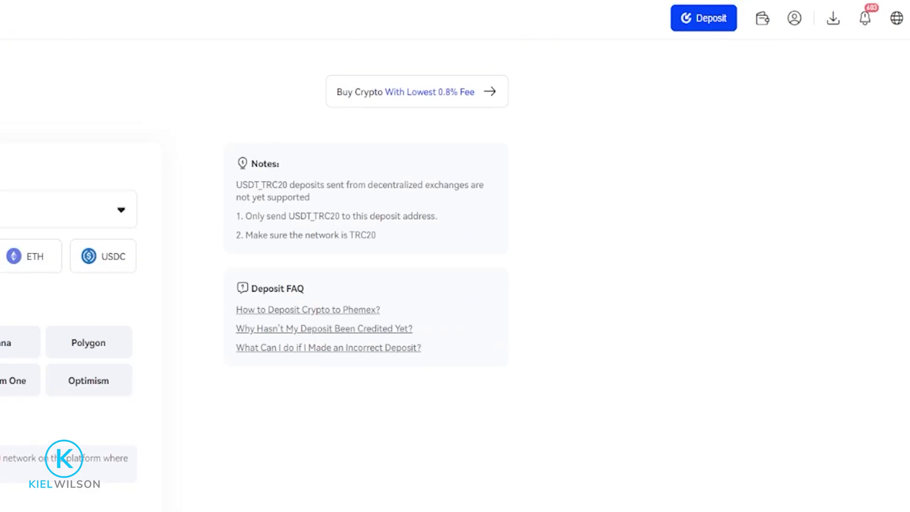
pyautogui.moveTo(150, 54); pyautogui.dragTo(277, 63)
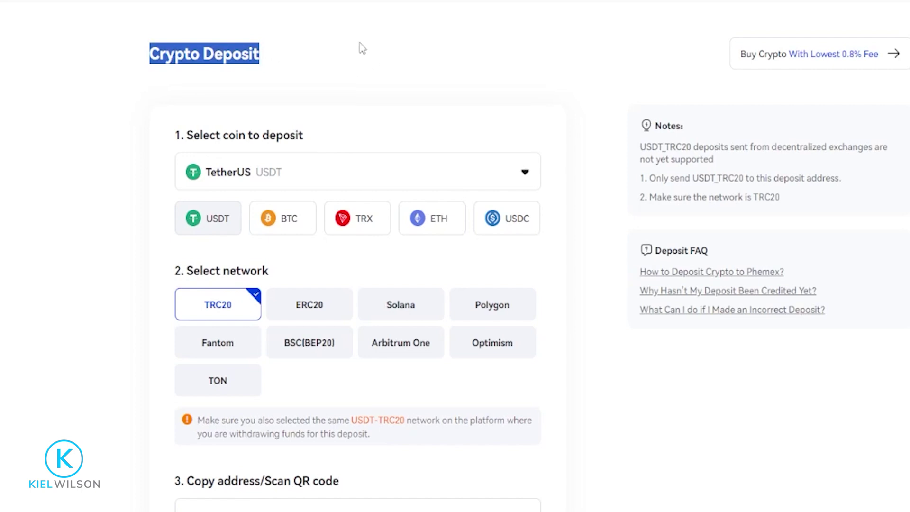
# Keep USDT as the deposit coin, select the BSC(BEP20) network, and go to the deposit address.
pyautogui.click(301, 173)
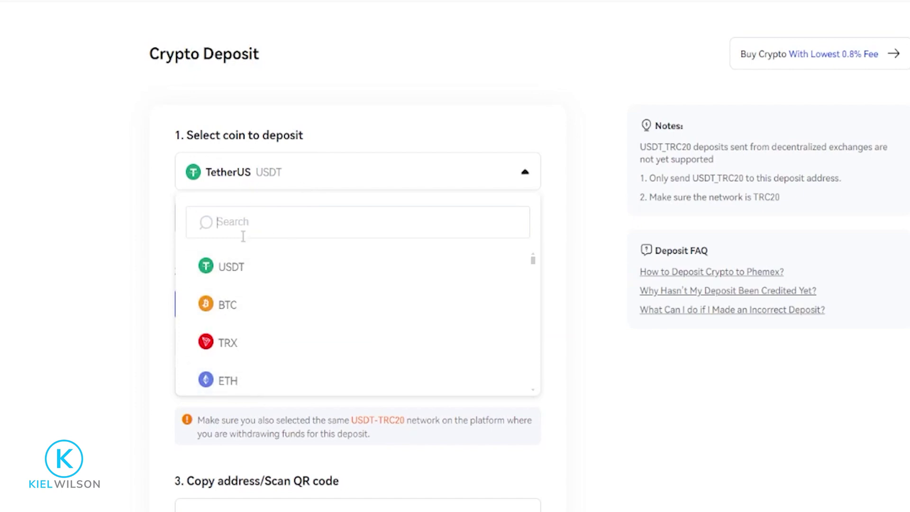
pyautogui.click(351, 134)
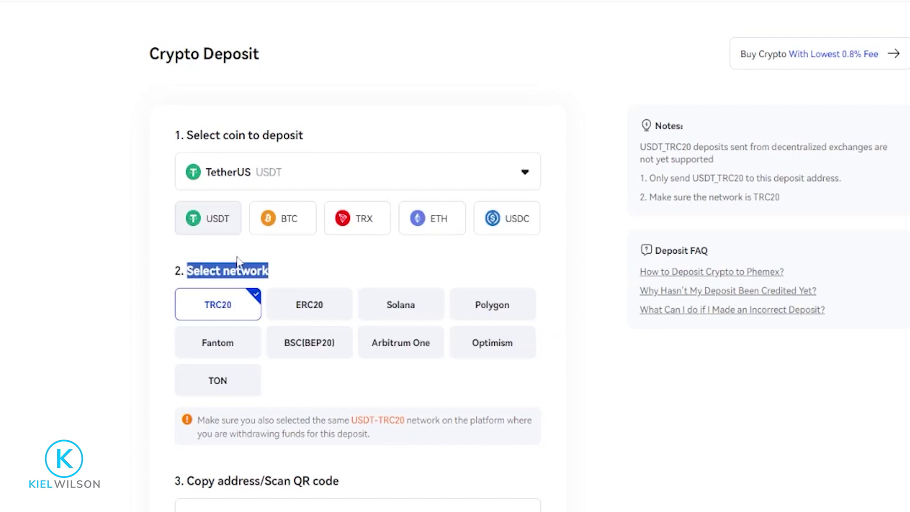
pyautogui.click(307, 114)
pyautogui.moveTo(190, 275); pyautogui.dragTo(270, 271)
pyautogui.click(304, 347)
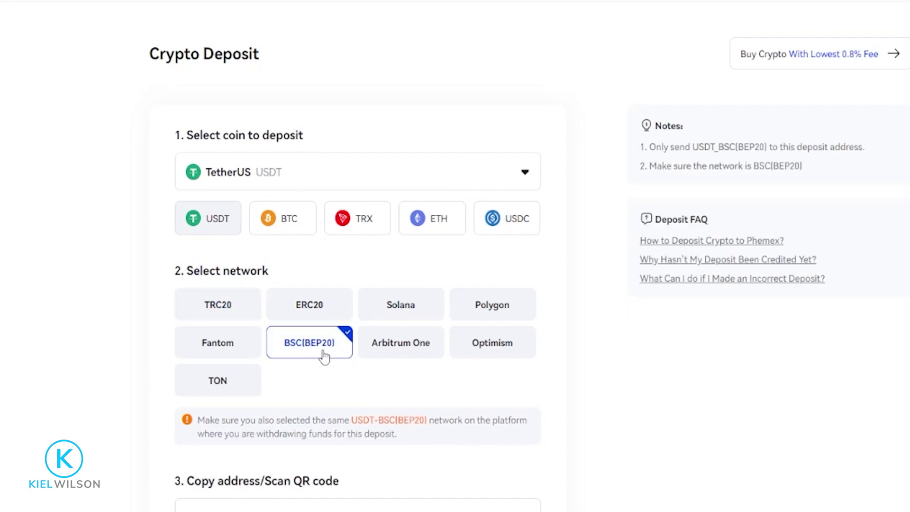
pyautogui.scroll(-1, 325, 355)
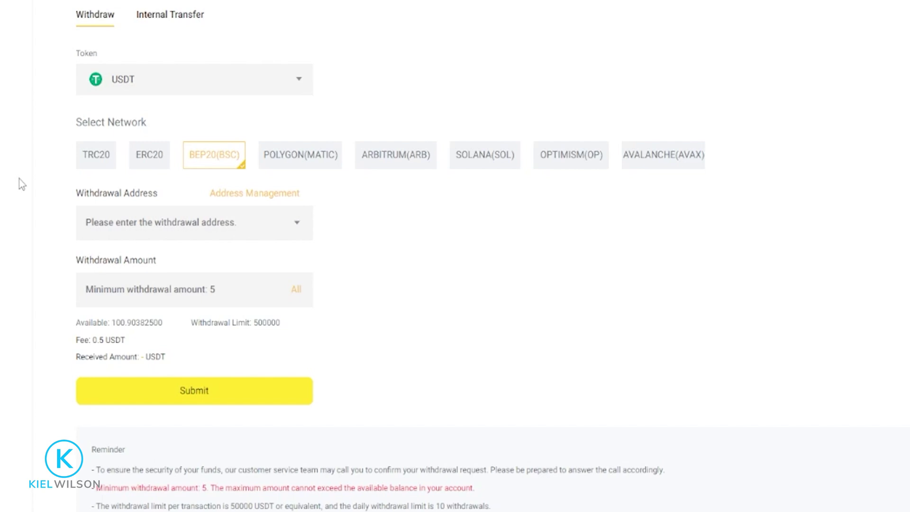
# Switch back to WEEX and paste the copied deposit address as the withdrawal address for the BEP20(BSC) network.
pyautogui.click(124, 221)
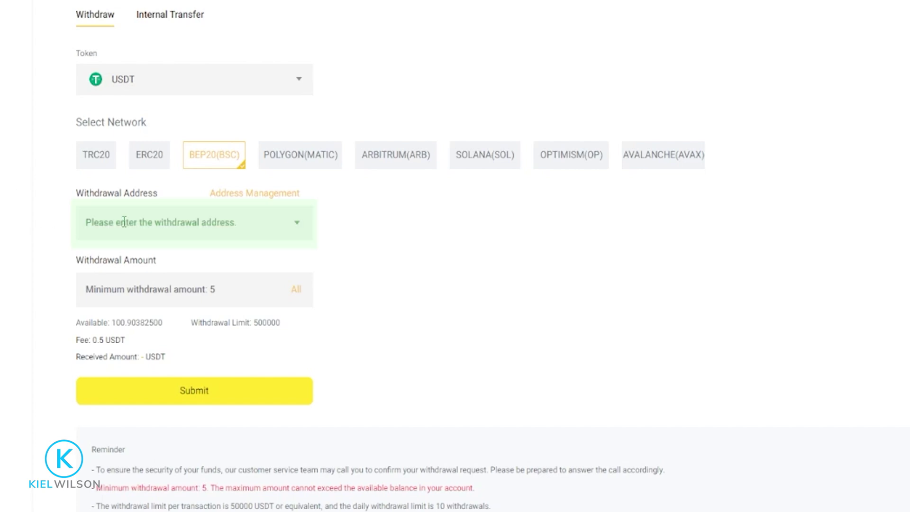
pyautogui.rightClick(124, 221)
pyautogui.click(142, 357)
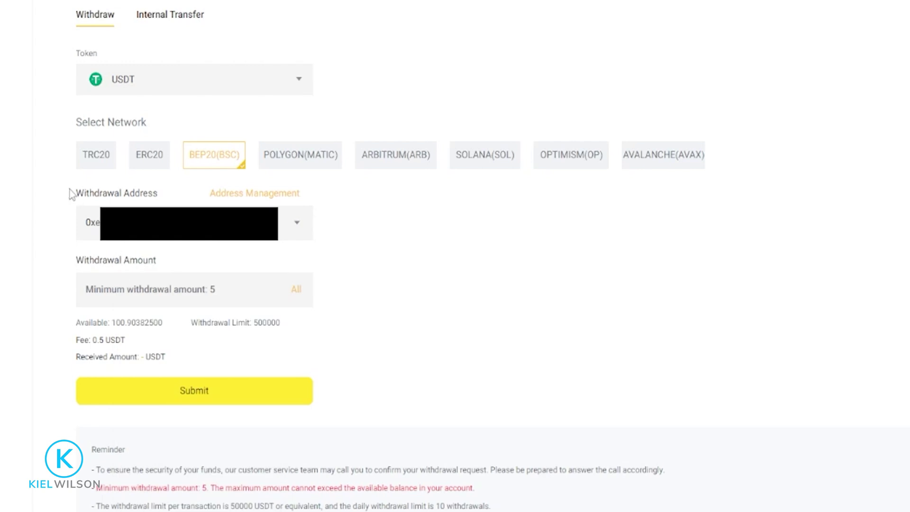
# Set the withdrawal amount to the full available balance of 100.903825 USDT.
pyautogui.moveTo(75, 262); pyautogui.dragTo(154, 258)
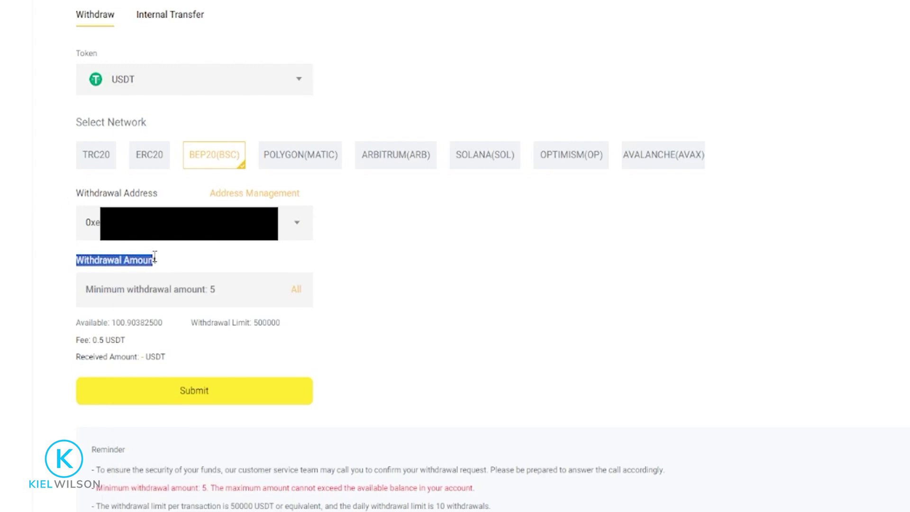
pyautogui.moveTo(75, 323); pyautogui.dragTo(155, 318)
pyautogui.click(147, 289)
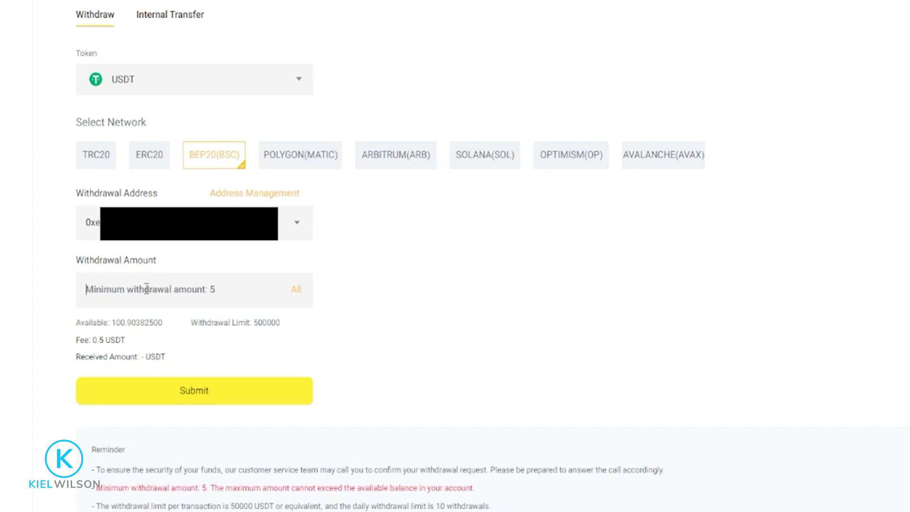
pyautogui.write('50')
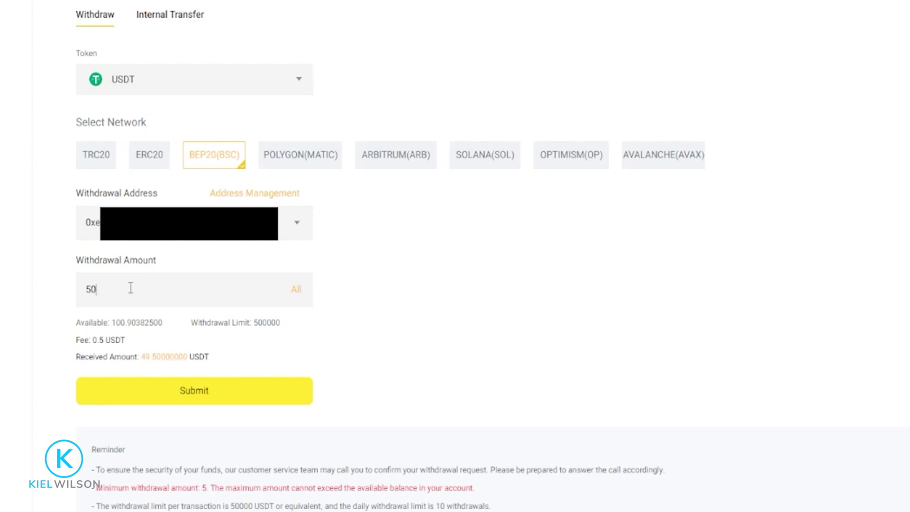
pyautogui.click(296, 291)
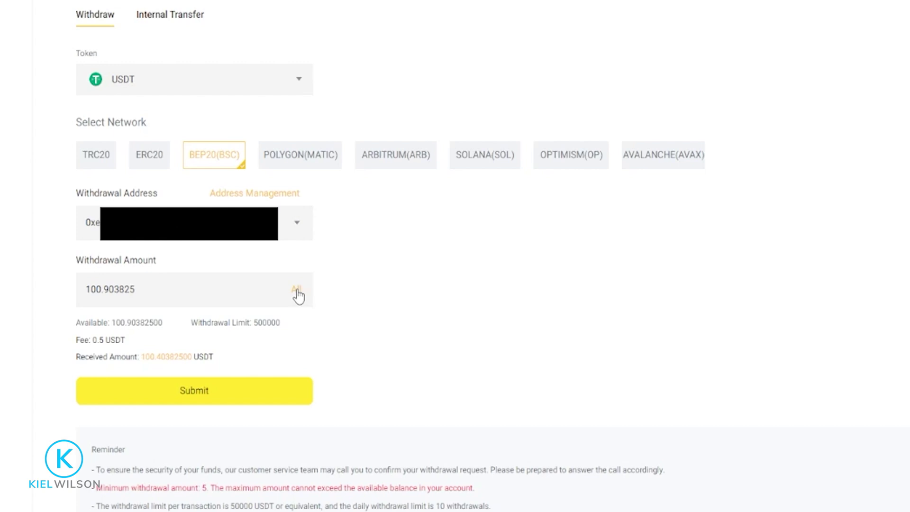
# Submit the USDT withdrawal and complete the security verification with the email verification code and the fund code.
pyautogui.click(194, 400)
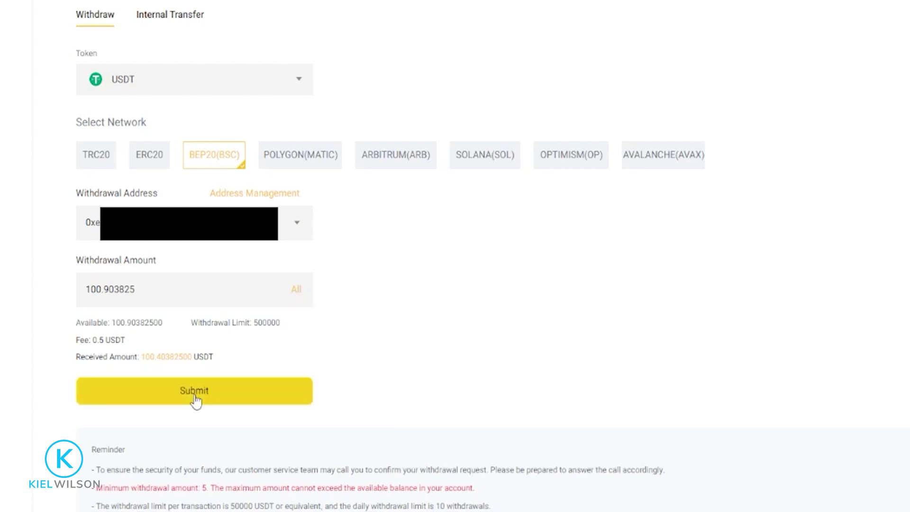
pyautogui.moveTo(337, 159); pyautogui.dragTo(500, 165)
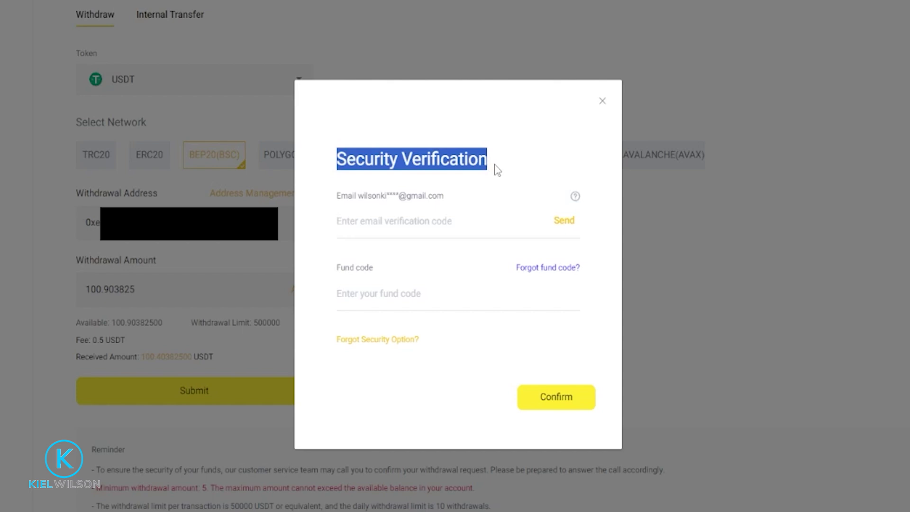
pyautogui.moveTo(337, 195); pyautogui.dragTo(451, 197)
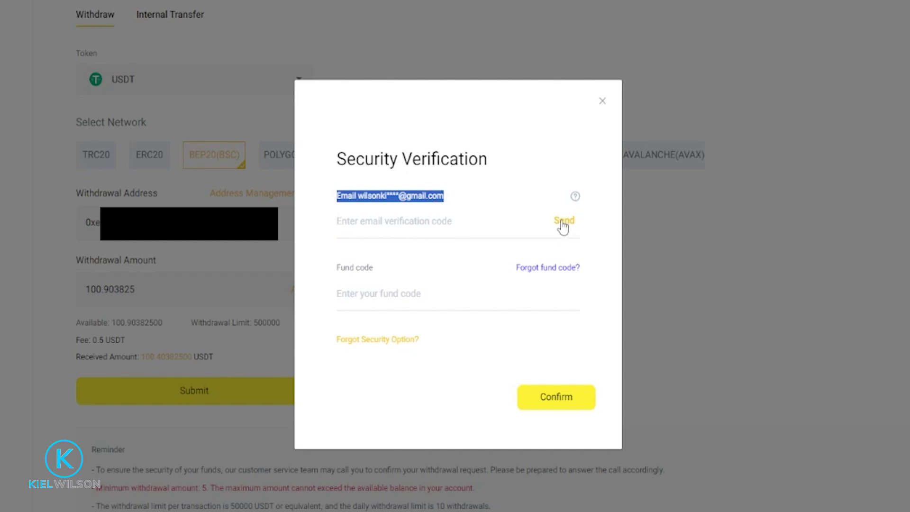
pyautogui.moveTo(334, 269); pyautogui.dragTo(377, 269)
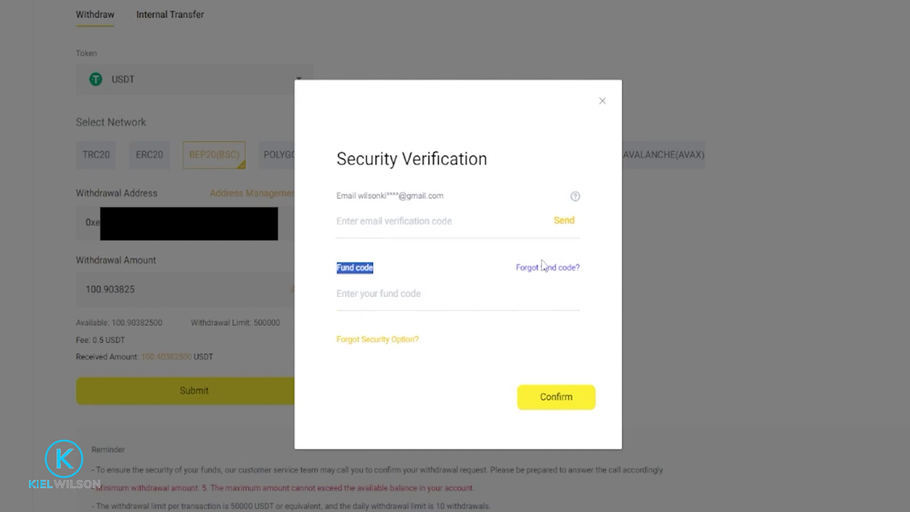
pyautogui.click(445, 297)
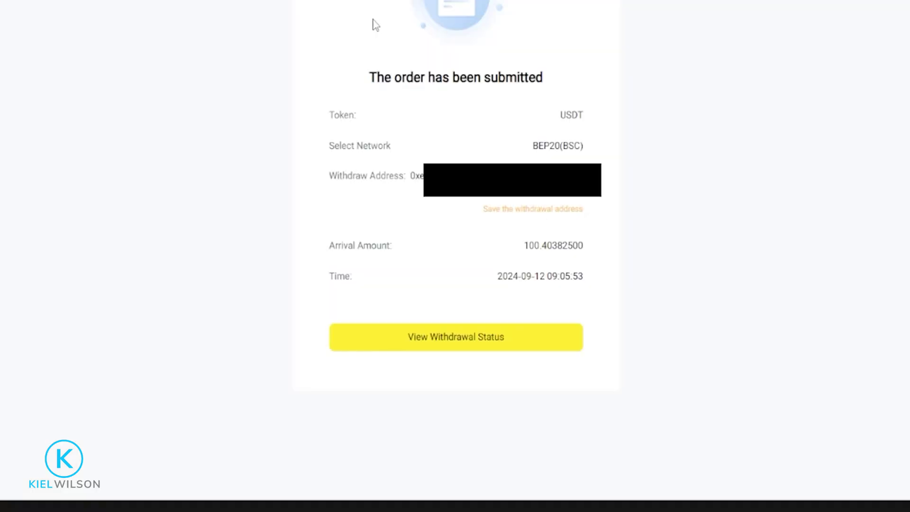
# Open the withdrawal status from the submitted order and check the USDT - BEP20(BSC) withdrawal's status in the Withdrawal History.
pyautogui.moveTo(368, 78); pyautogui.dragTo(559, 61)
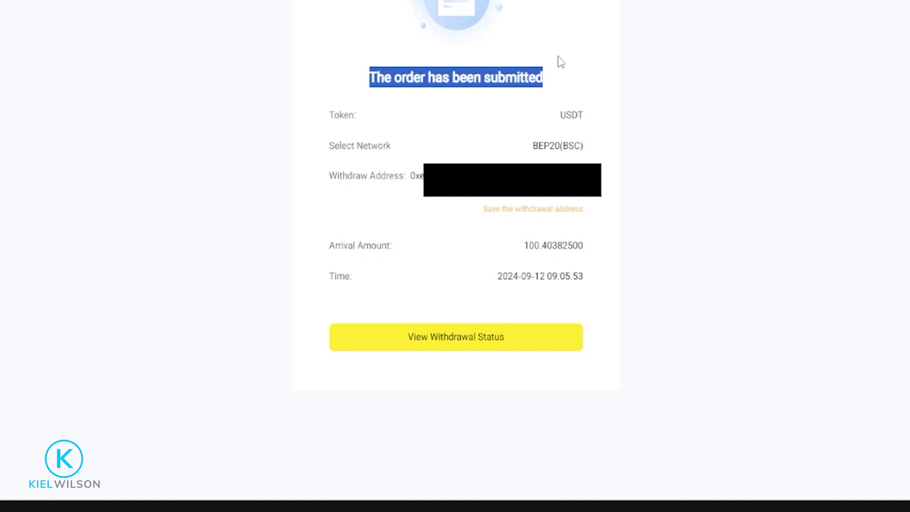
pyautogui.click(561, 62)
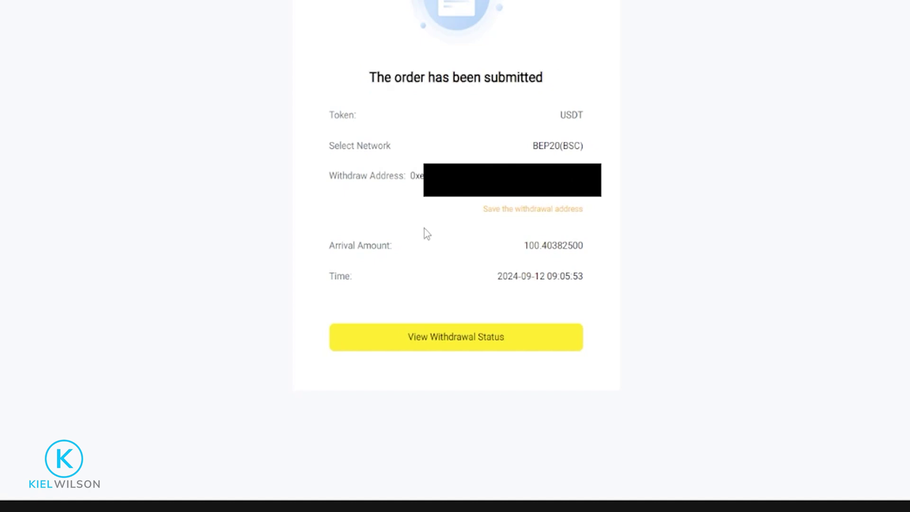
pyautogui.click(455, 345)
pyautogui.scroll(-10, 614, 137)
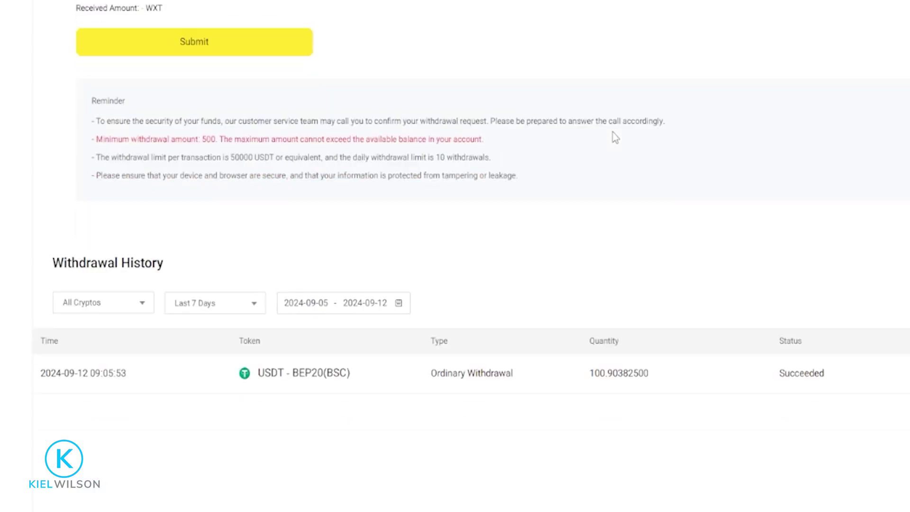
pyautogui.moveTo(49, 124); pyautogui.dragTo(195, 130)
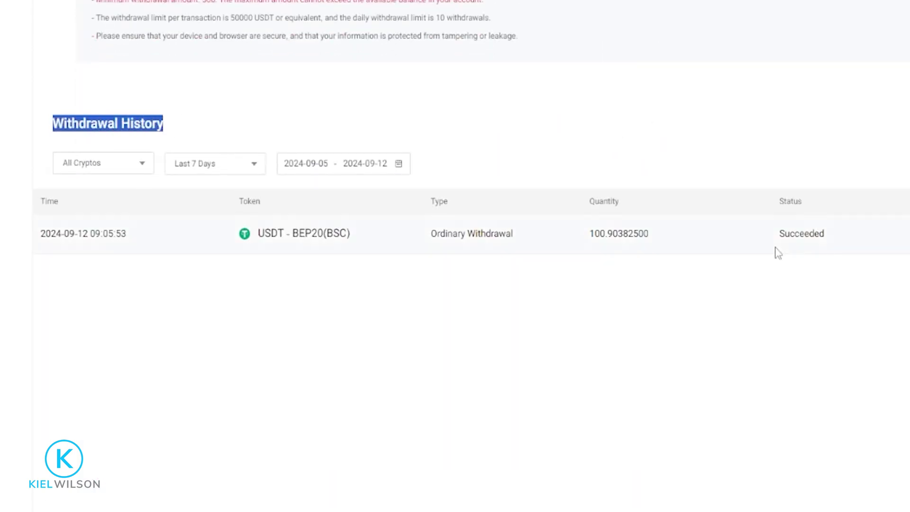
pyautogui.moveTo(779, 233); pyautogui.dragTo(851, 255)
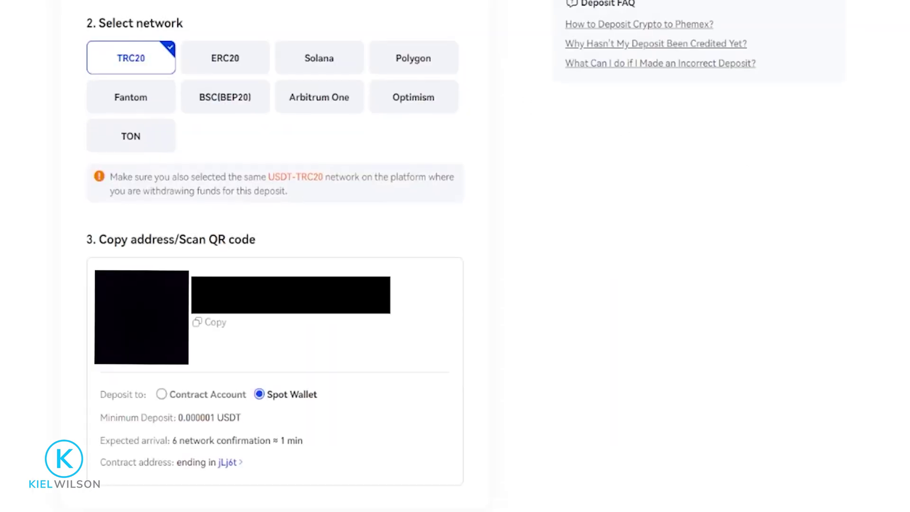
# Switch to Phemex and check the status of the incoming BSC(BEP20) USDT deposit in the Recent History.
pyautogui.scroll(-5, 94, 376)
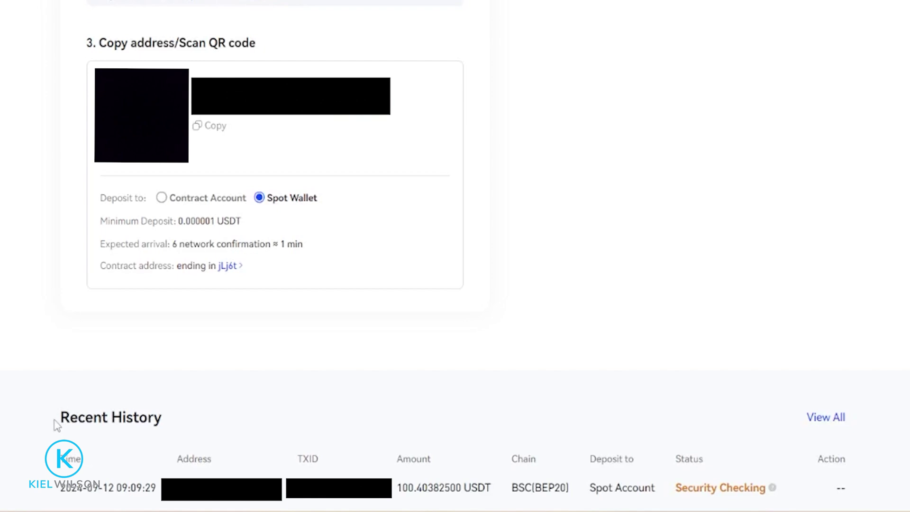
pyautogui.moveTo(55, 422); pyautogui.dragTo(199, 426)
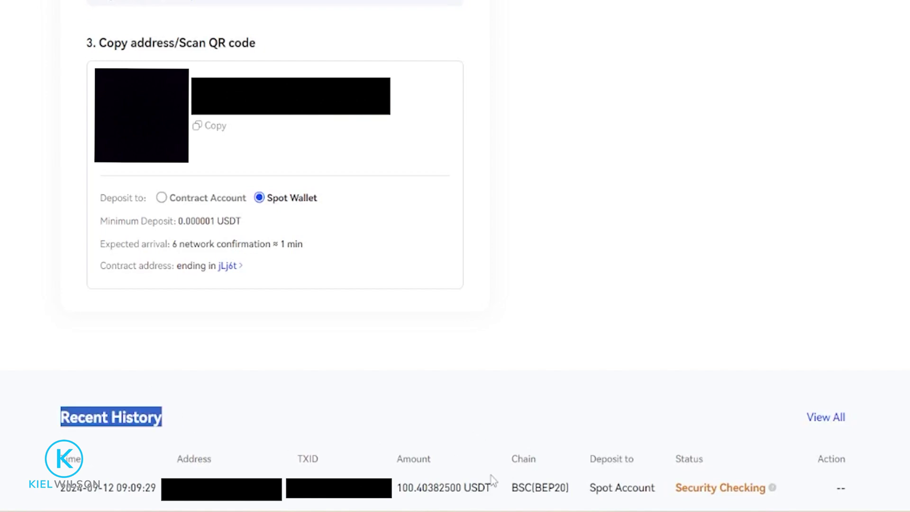
pyautogui.moveTo(674, 491); pyautogui.dragTo(772, 491)
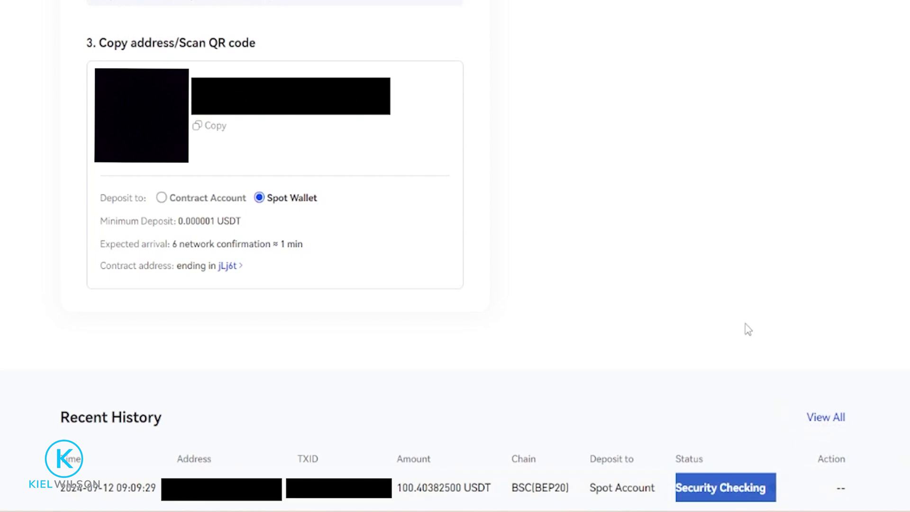
pyautogui.click(730, 302)
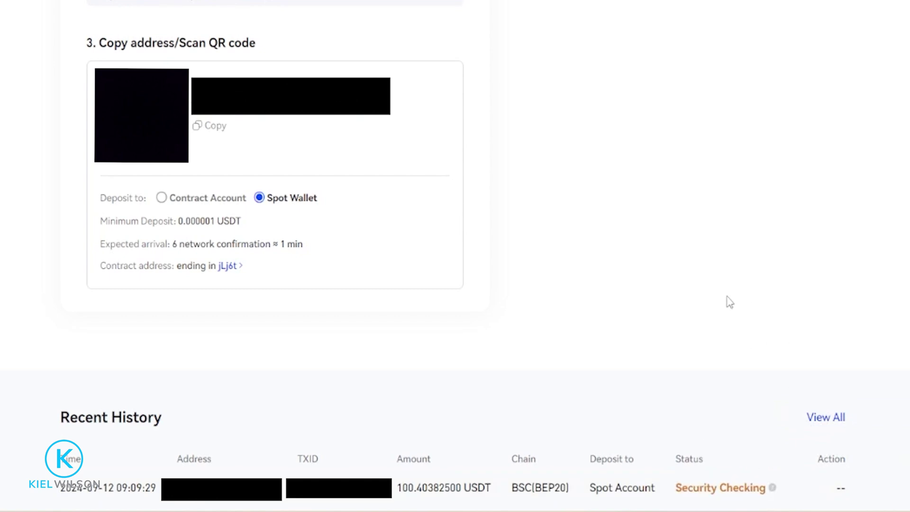